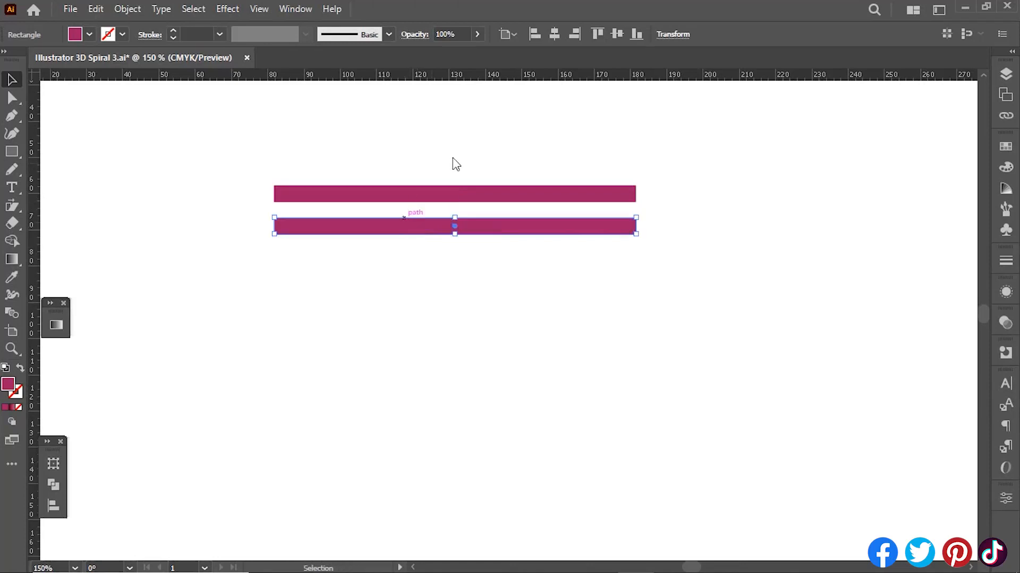
Step: Repeat the downward duplication of the bar until eight evenly spaced horizontal bars are stacked
key(ctrl+d)
key(ctrl+d)
key(ctrl+d)
key(ctrl+d)
key(ctrl+d)
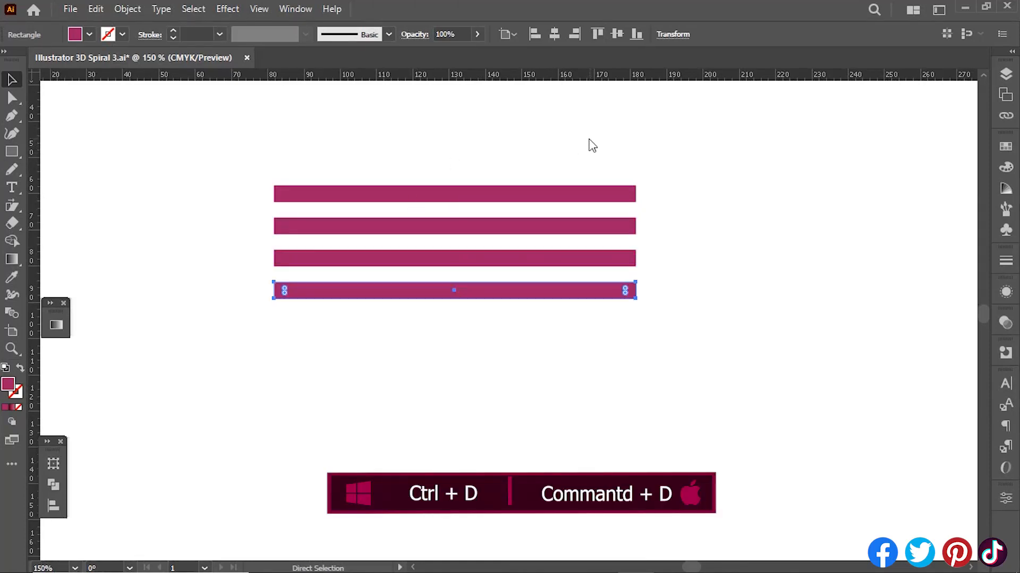
key(ctrl+d)
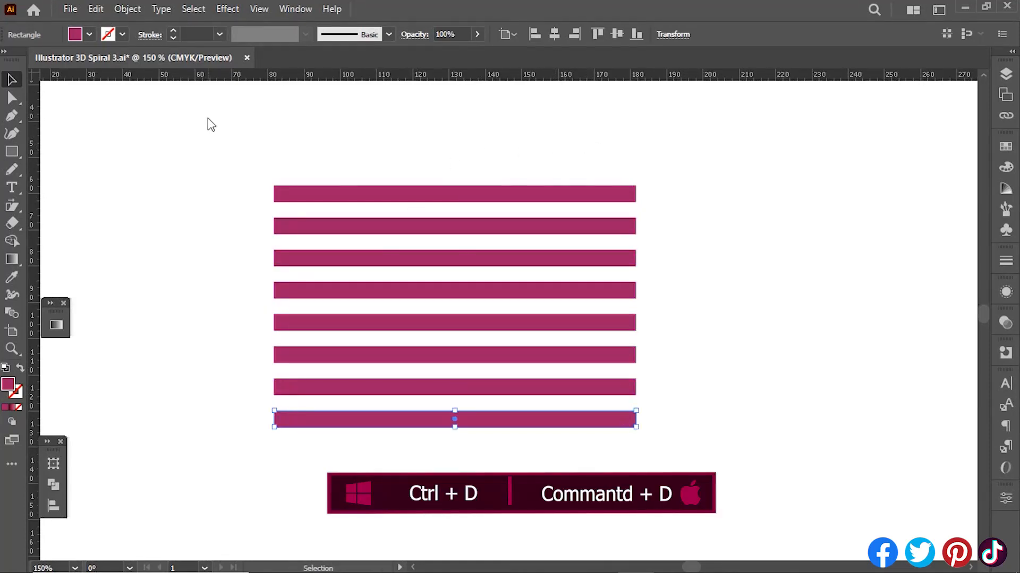
Step: Select all eight bars, move them about 8 mm to the right, and shear them vertically so their right ends slant upward
drag(383, 144, 533, 430)
drag(344, 261, 374, 261)
click(12, 206)
click(13, 206)
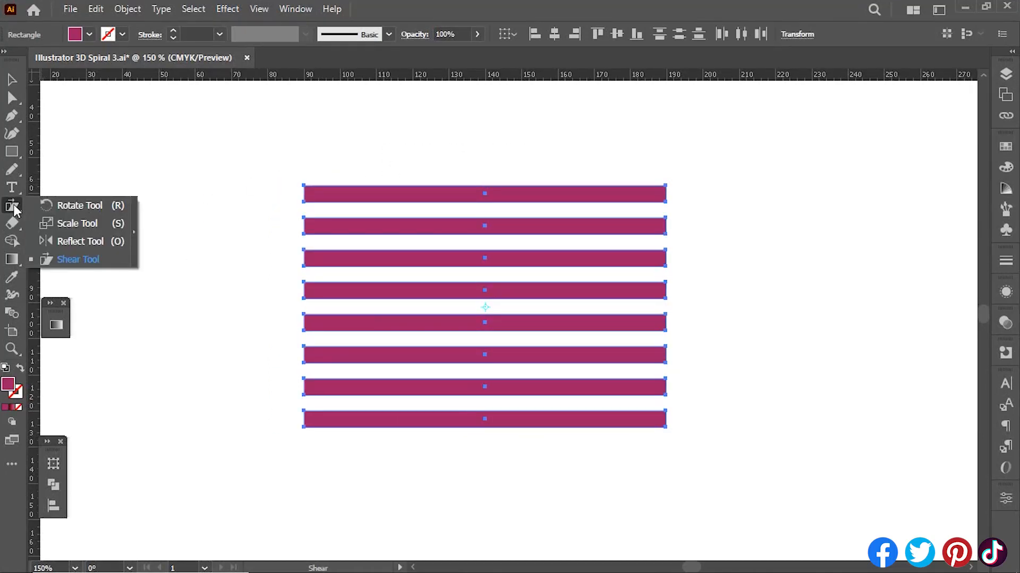
click(86, 263)
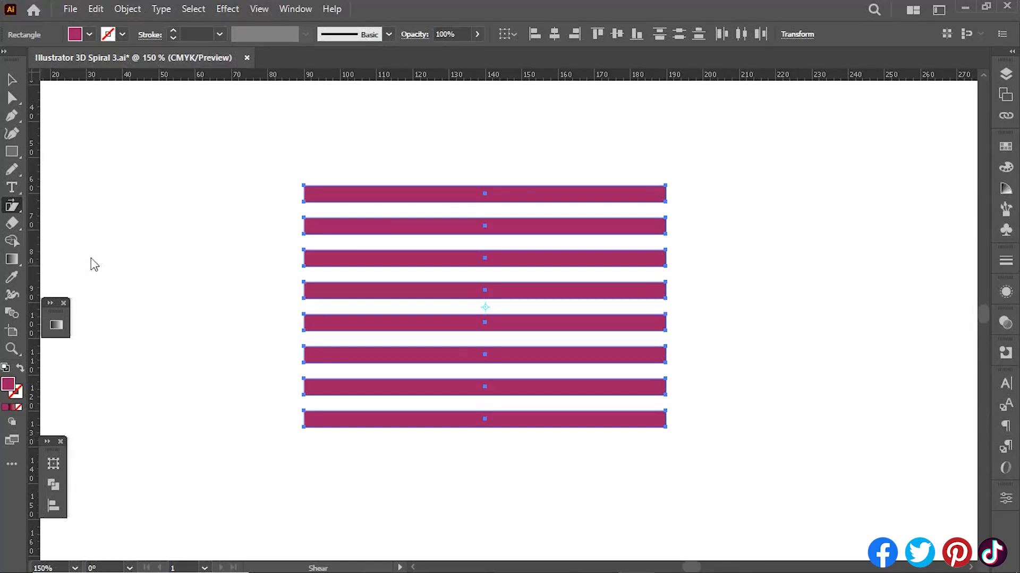
drag(667, 193, 667, 168)
click(11, 80)
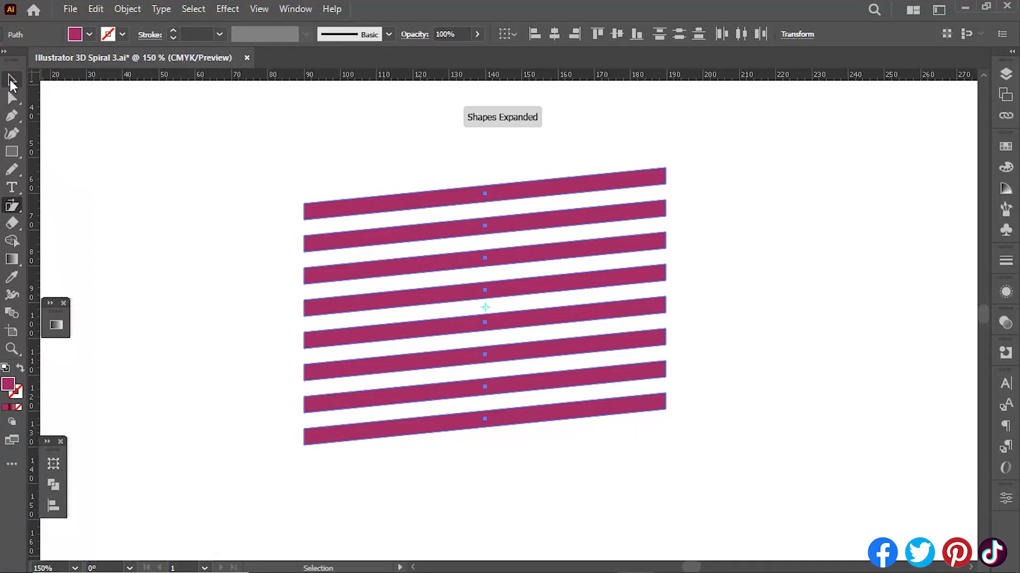
Step: Save the slanted bars as a dynamic symbol with the Graphic export type
click(1005, 231)
drag(499, 230, 924, 261)
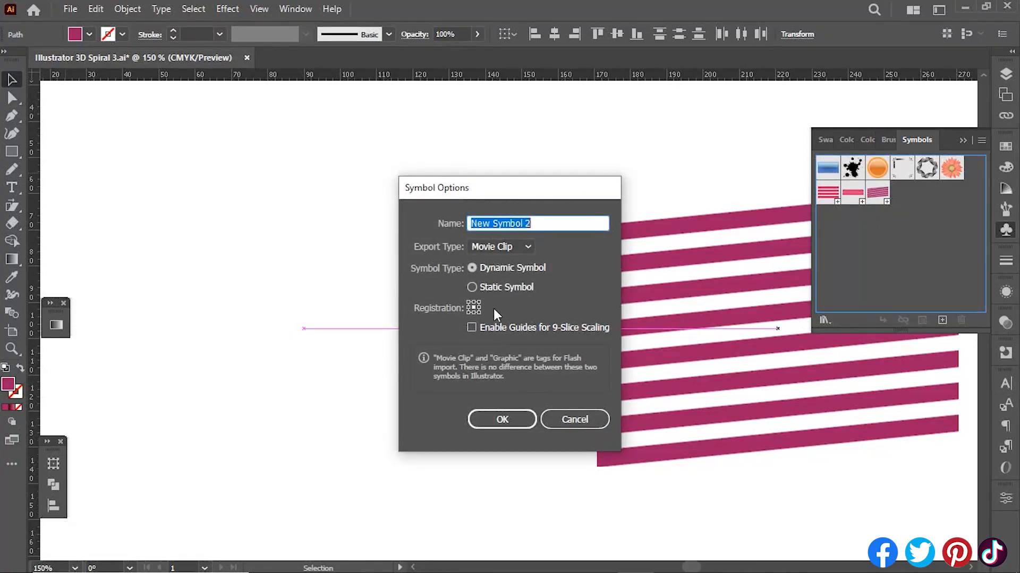
click(502, 246)
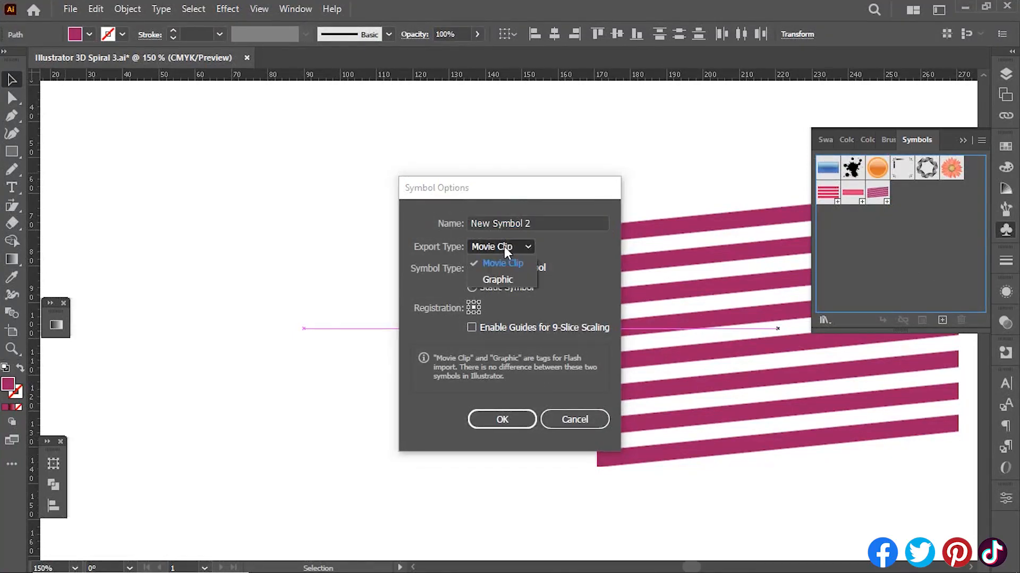
click(494, 281)
click(500, 417)
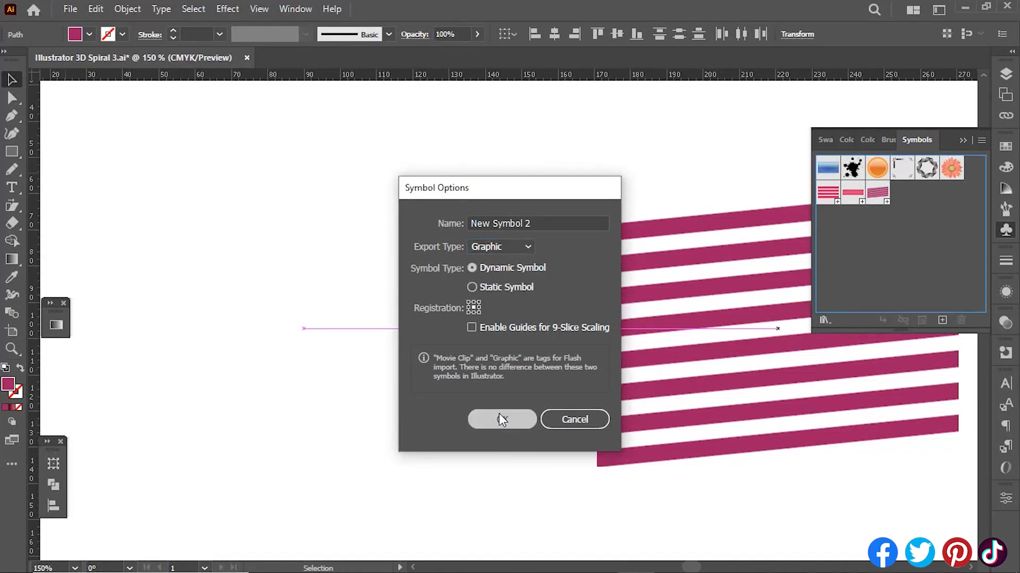
click(1006, 231)
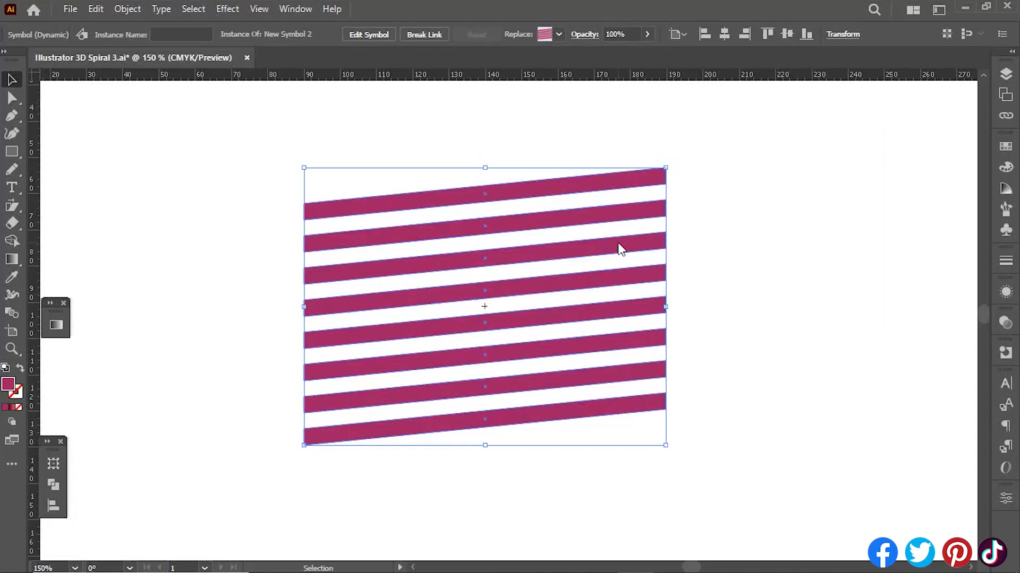
Step: Delete the bars from the artboard and draw a magenta circle about 66 mm in diameter in their place
key(Delete)
click(7, 153)
drag(6, 152, 63, 169)
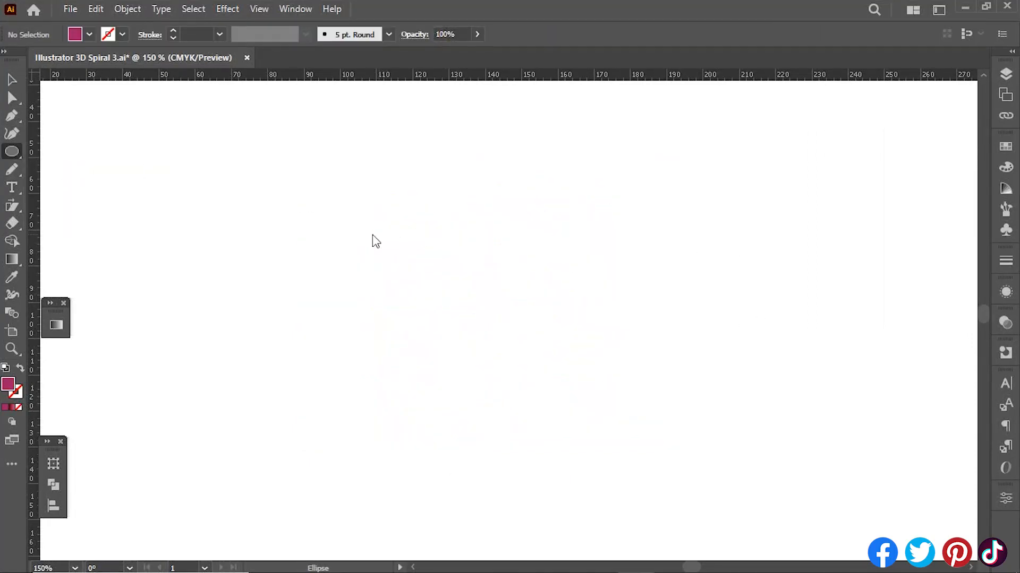
drag(361, 217, 616, 419)
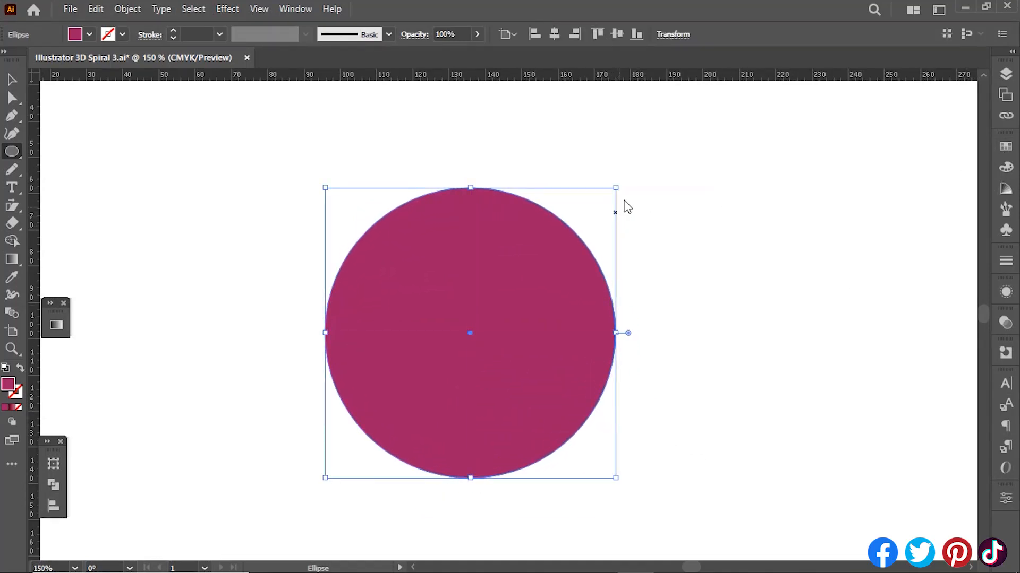
drag(615, 188, 589, 210)
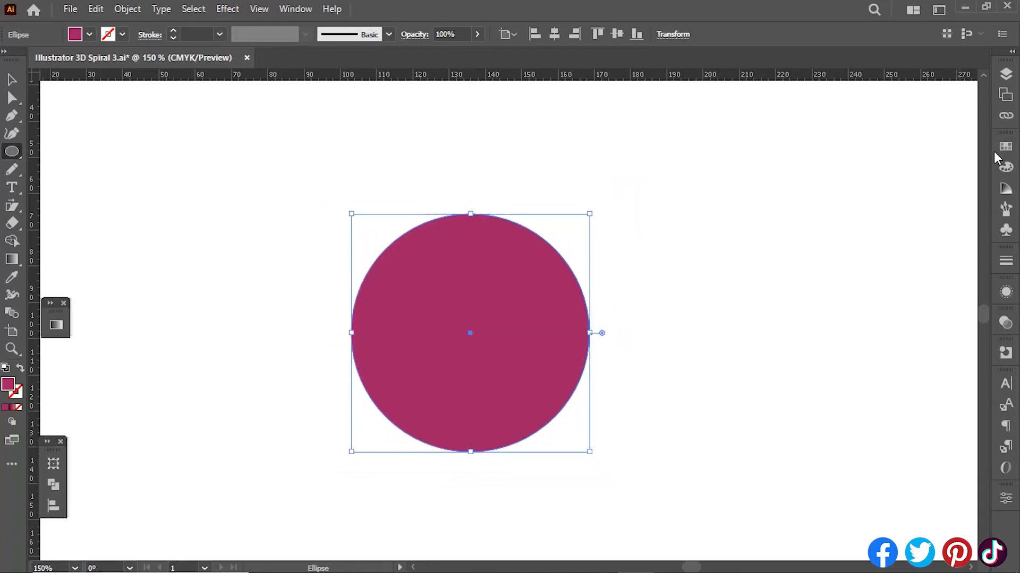
Step: Delete the circle's left anchor point to leave only its right half
click(11, 97)
drag(263, 257, 418, 405)
key(Delete)
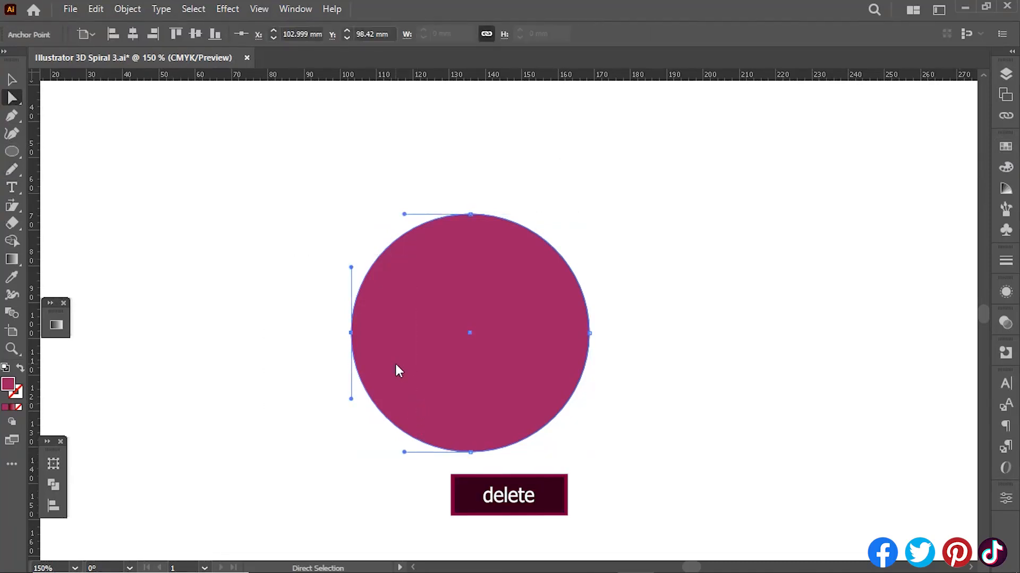
Step: Apply a 3D Revolve (Classic) effect to the half circle with preview on and tilt it to a custom rotation
click(227, 9)
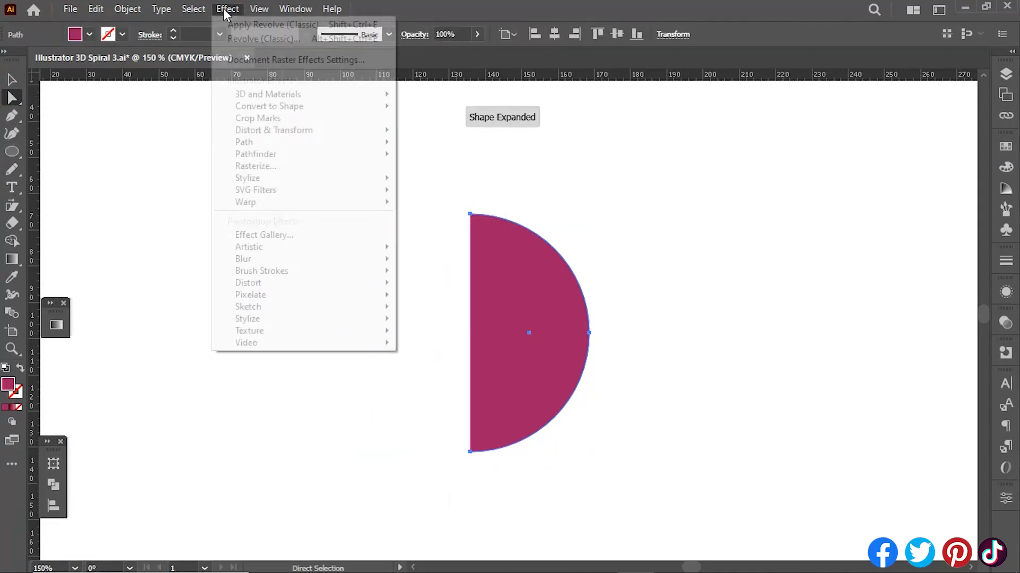
mouse_move(272, 95)
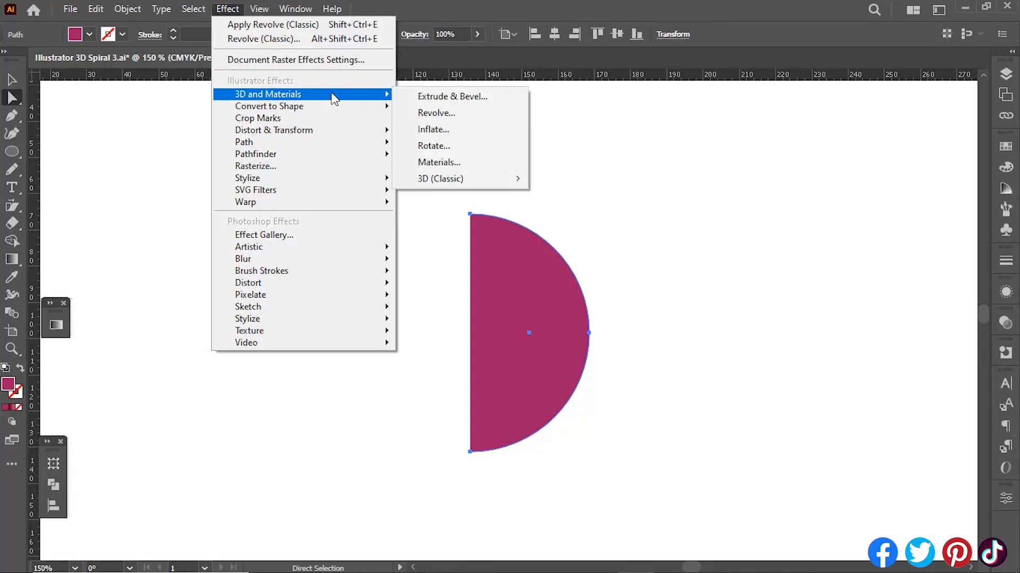
mouse_move(491, 179)
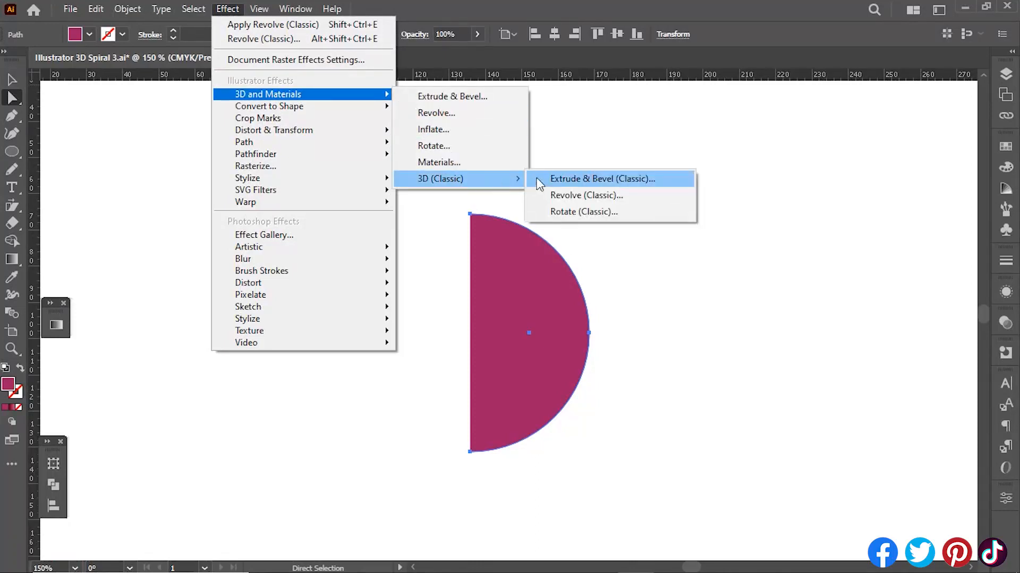
click(588, 194)
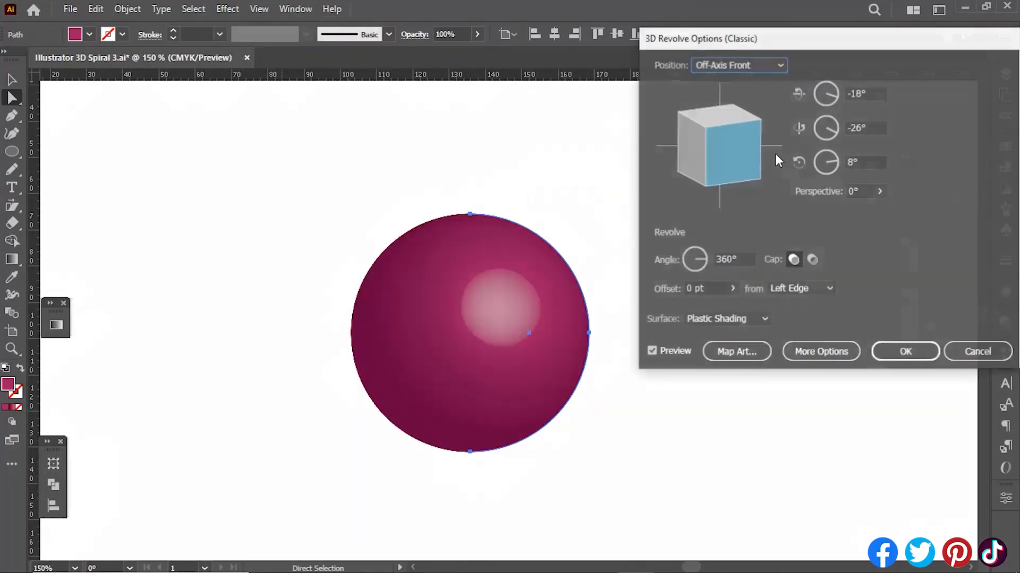
drag(705, 152, 713, 152)
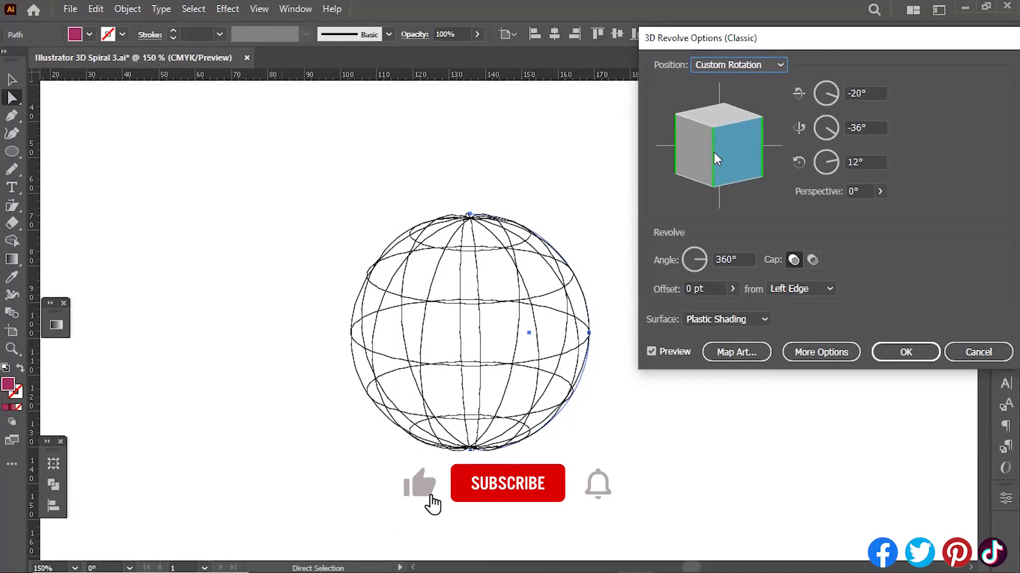
drag(736, 119, 744, 129)
drag(724, 186, 698, 177)
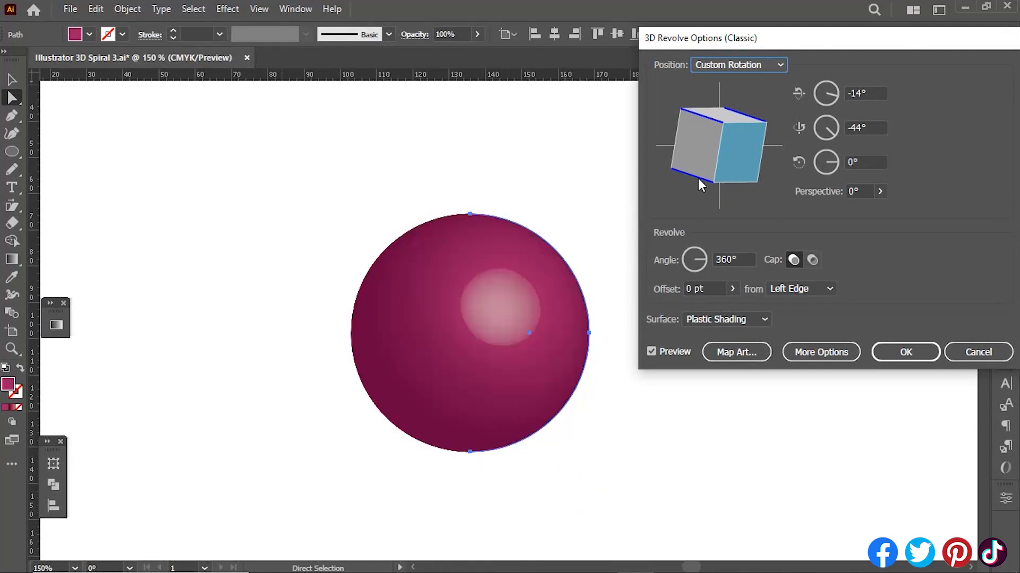
Step: Map the New Symbol 3 artwork onto the sphere, scaled to fit, with Invisible Geometry turned on
click(747, 350)
click(736, 64)
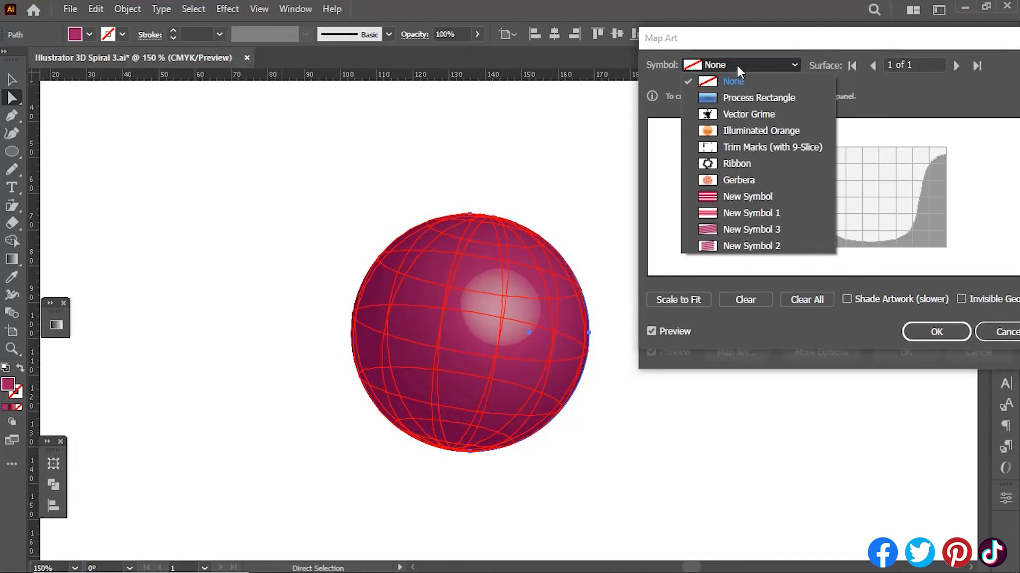
click(751, 229)
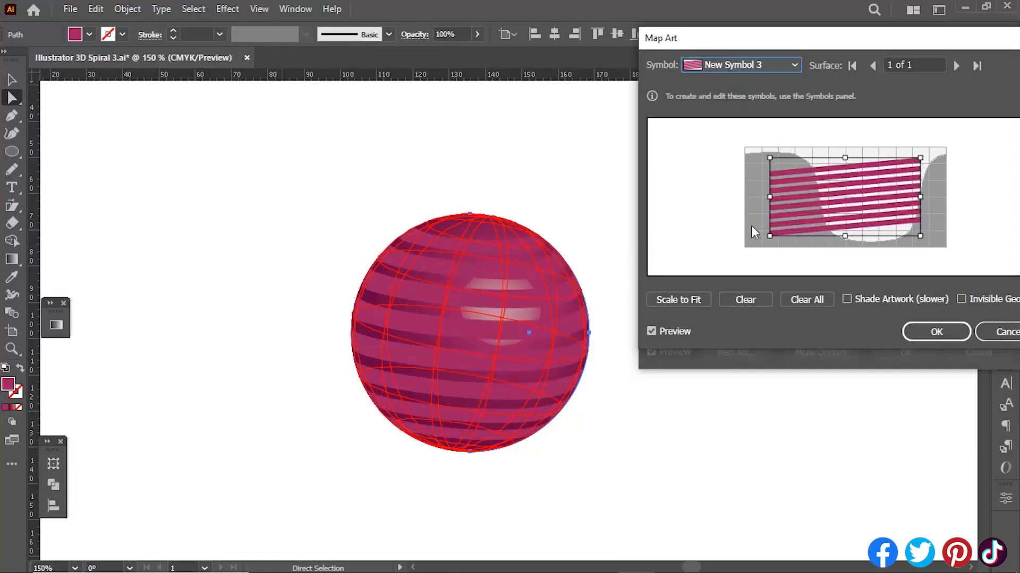
click(672, 301)
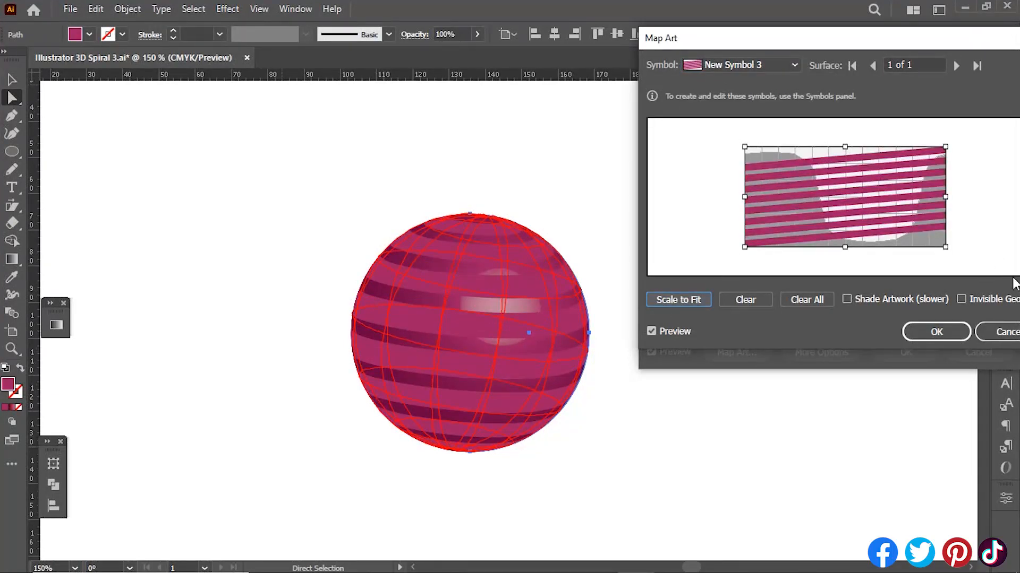
click(961, 299)
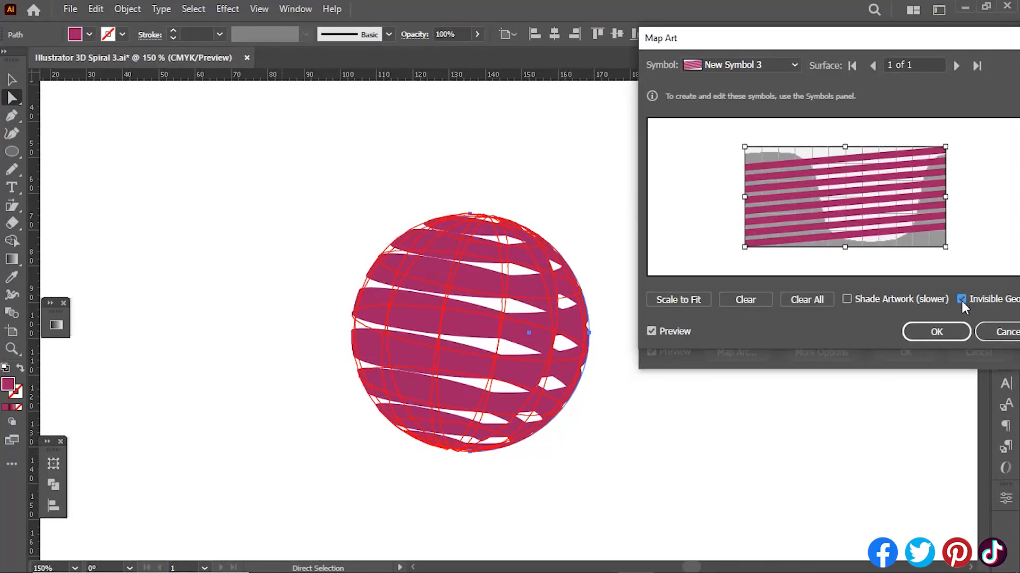
key(Return)
Step: Adjust the revolve rotation to -16° around X, -10° around Y and -10° around Z, and apply the effect
click(874, 128)
text(-13)
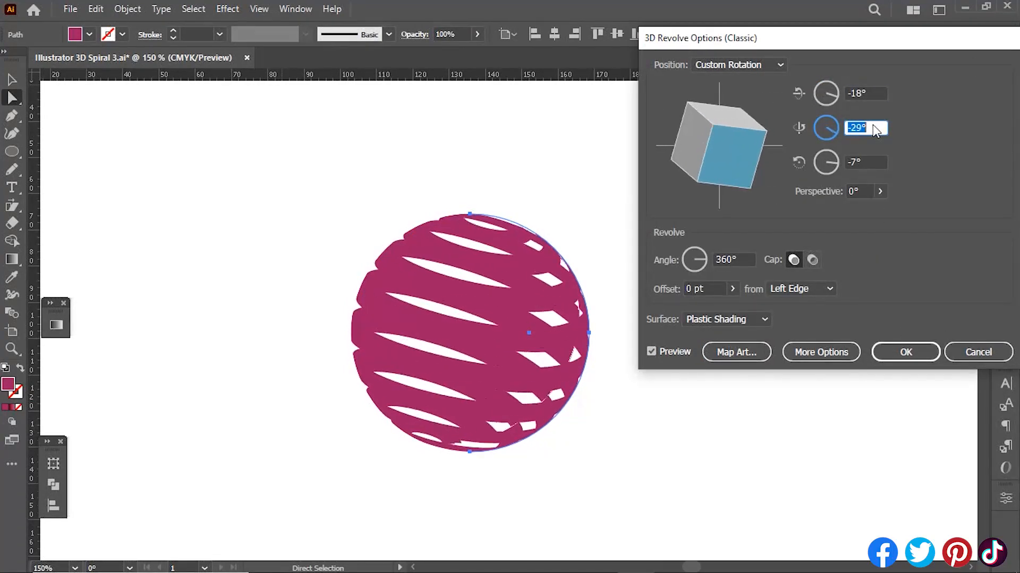
click(871, 162)
text(-13)
click(868, 127)
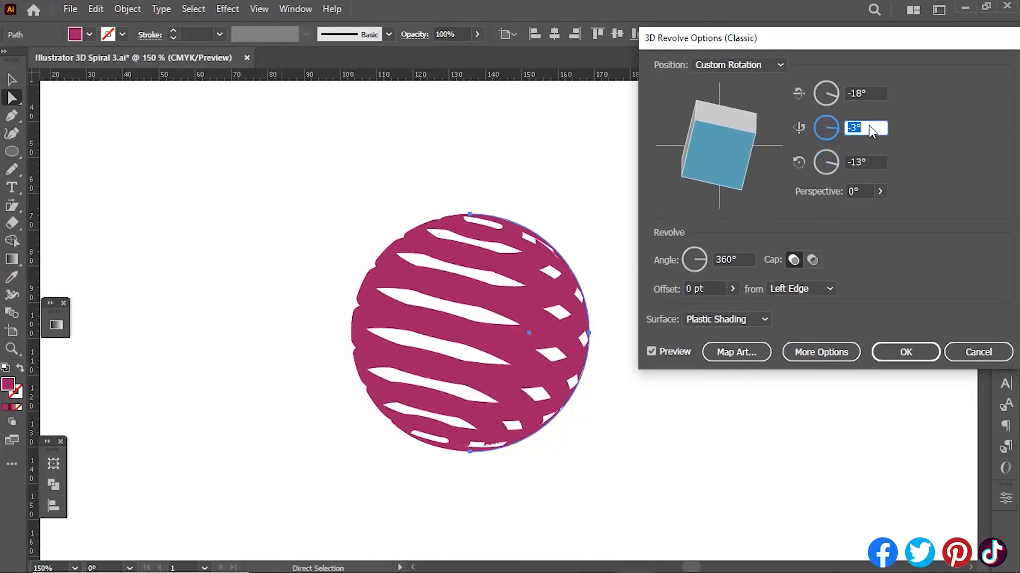
text(-2)
click(871, 93)
text(-26-17)
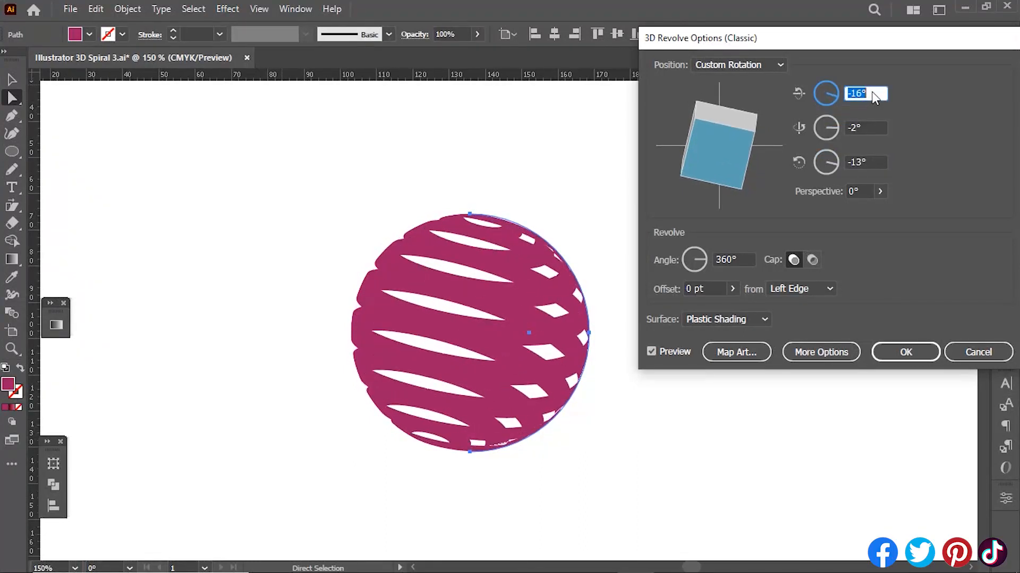
click(871, 128)
text(-14)
scroll(871, 127, up, 11)
scroll(869, 159, down, 7)
scroll(868, 126, down, 11)
scroll(869, 126, up, 16)
scroll(874, 163, up, 3)
scroll(874, 163, up, 7)
scroll(876, 129, down, 20)
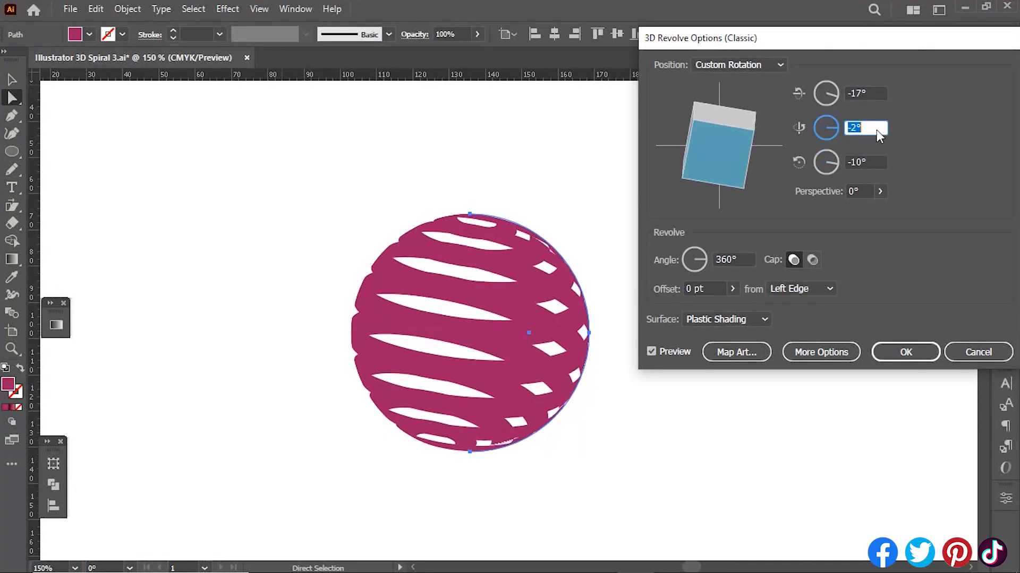
scroll(876, 129, up, 20)
scroll(876, 129, down, 12)
click(871, 94)
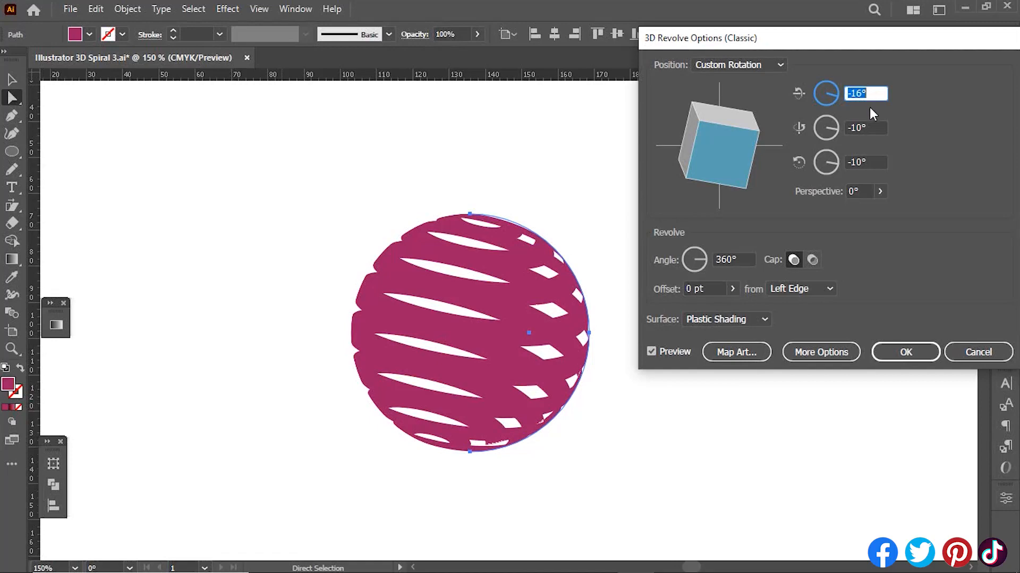
click(908, 352)
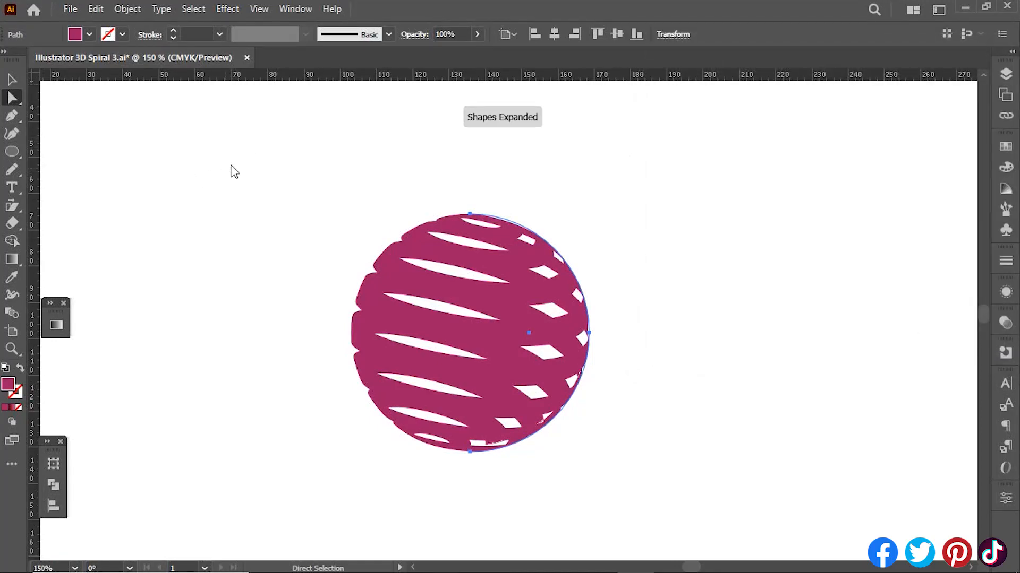
Step: Expand the appearance of the striped sphere and deselect it
click(128, 9)
click(208, 198)
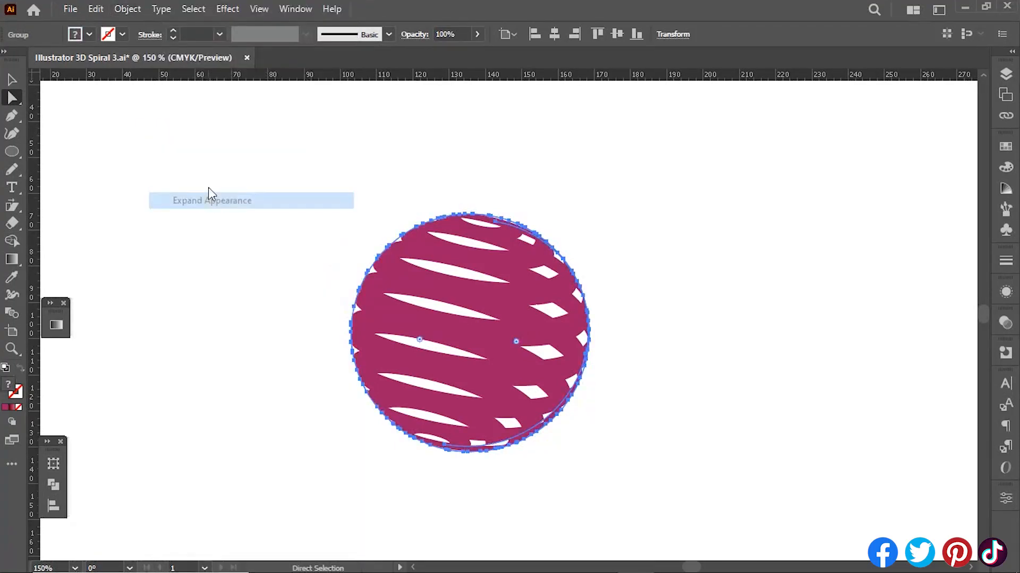
click(215, 159)
Step: Select all the front bands of the sphere and fill them with the dark-red-to-pink gradient swatch
click(493, 237)
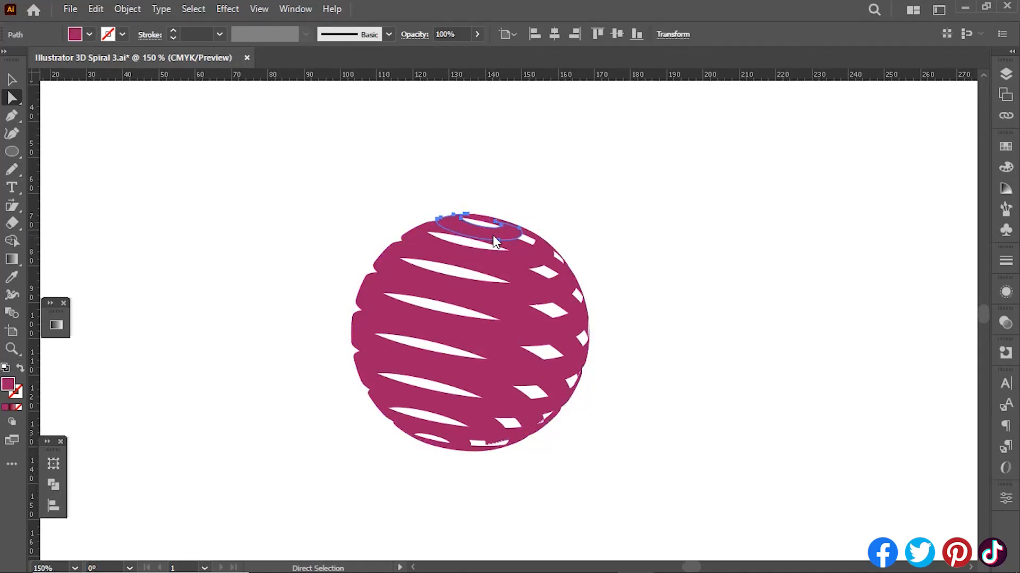
shift+click(518, 260)
shift+click(517, 302)
shift+click(518, 319)
shift+click(515, 338)
shift+click(486, 403)
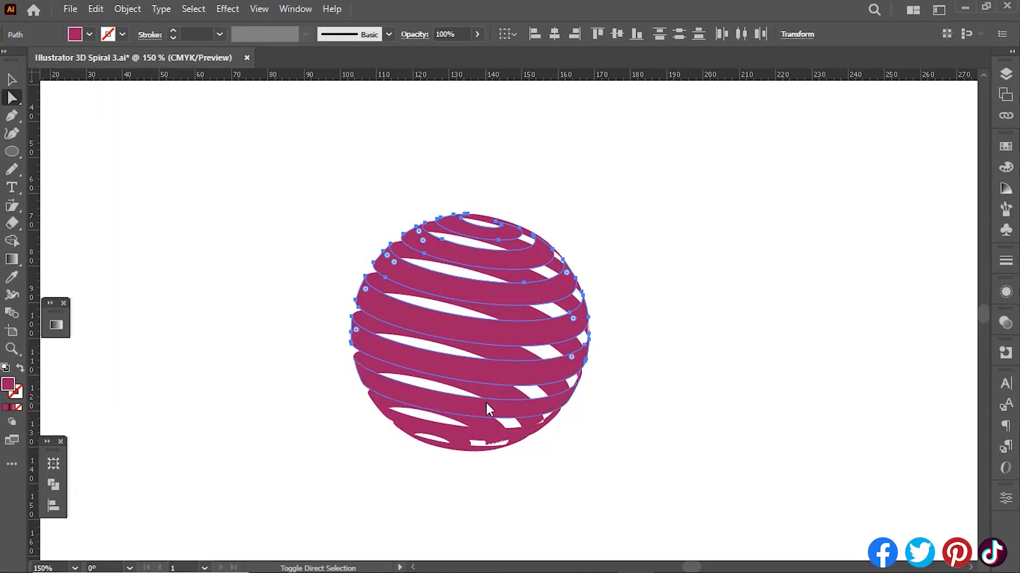
shift+click(479, 414)
shift+click(469, 436)
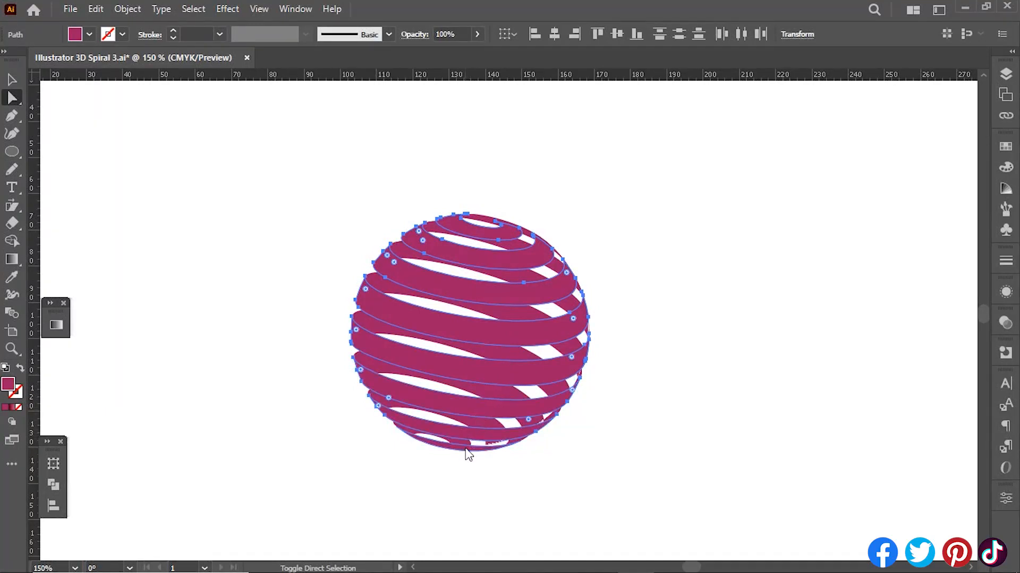
click(1004, 148)
click(896, 219)
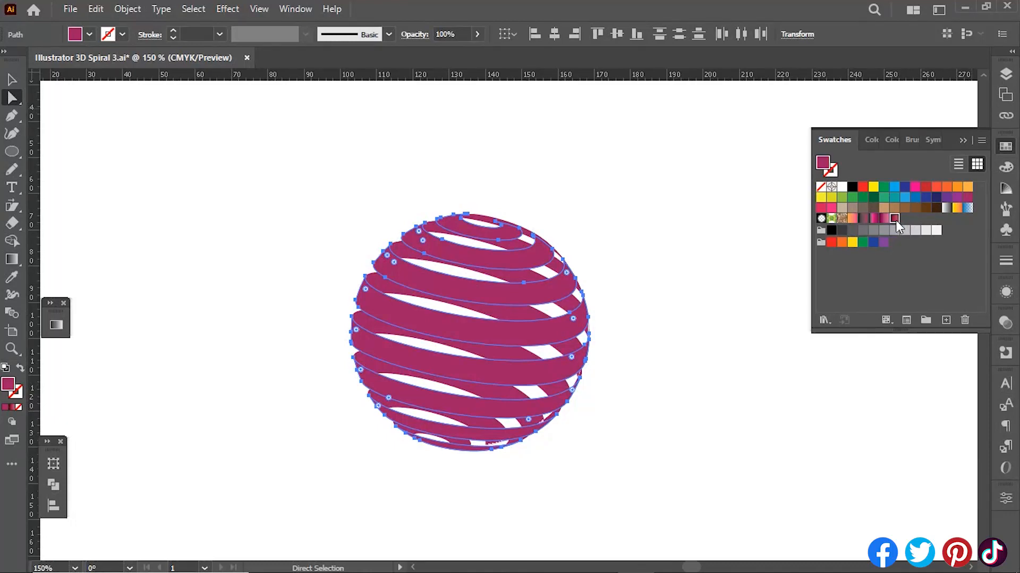
click(654, 239)
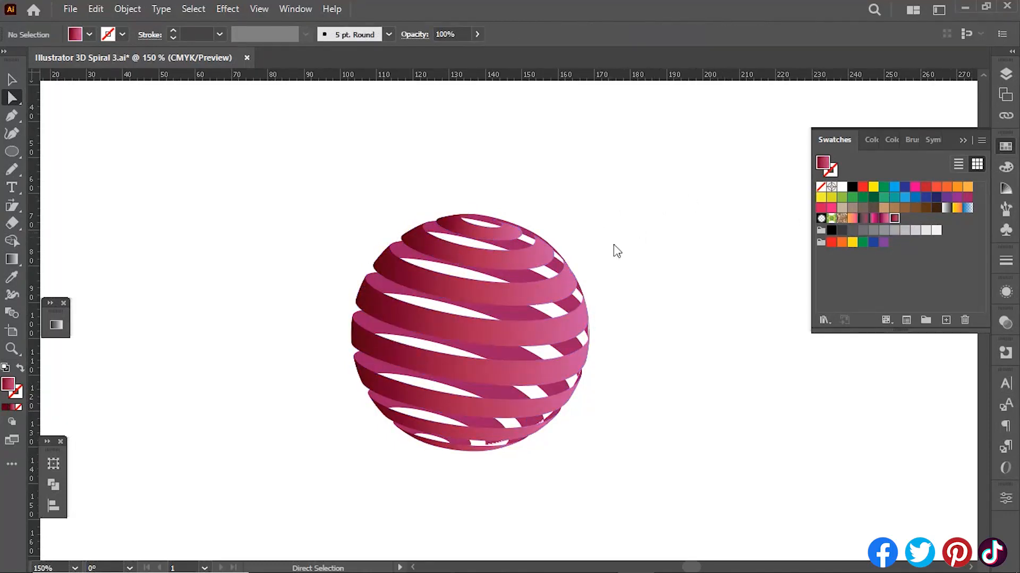
Step: Select all the inner back bands of the sphere, fill them with the black-to-mauve gradient swatch, and deselect them
click(557, 266)
shift+click(573, 304)
shift+click(512, 353)
shift+click(507, 395)
shift+click(487, 429)
shift+click(467, 442)
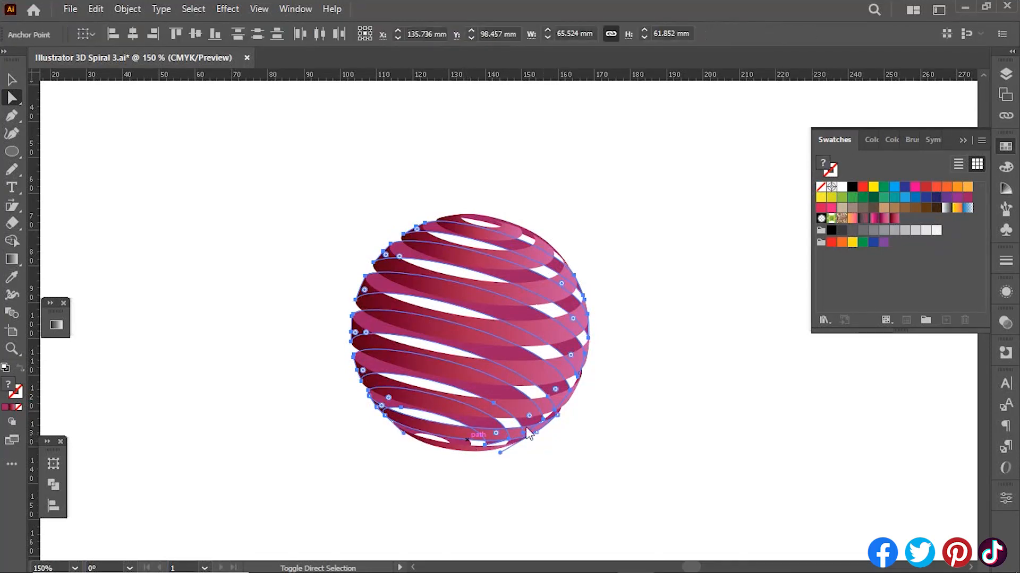
click(862, 218)
click(194, 98)
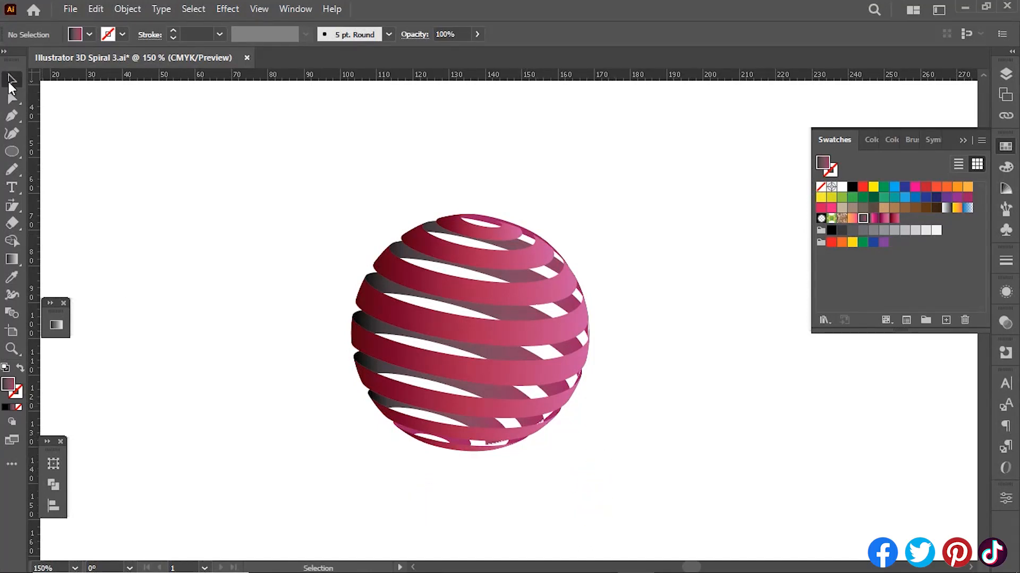
Step: Draw a circle from the sphere's centre, about half the sphere's width, and fill it with the yellow-to-orange gradient swatch
click(12, 152)
drag(470, 333, 528, 309)
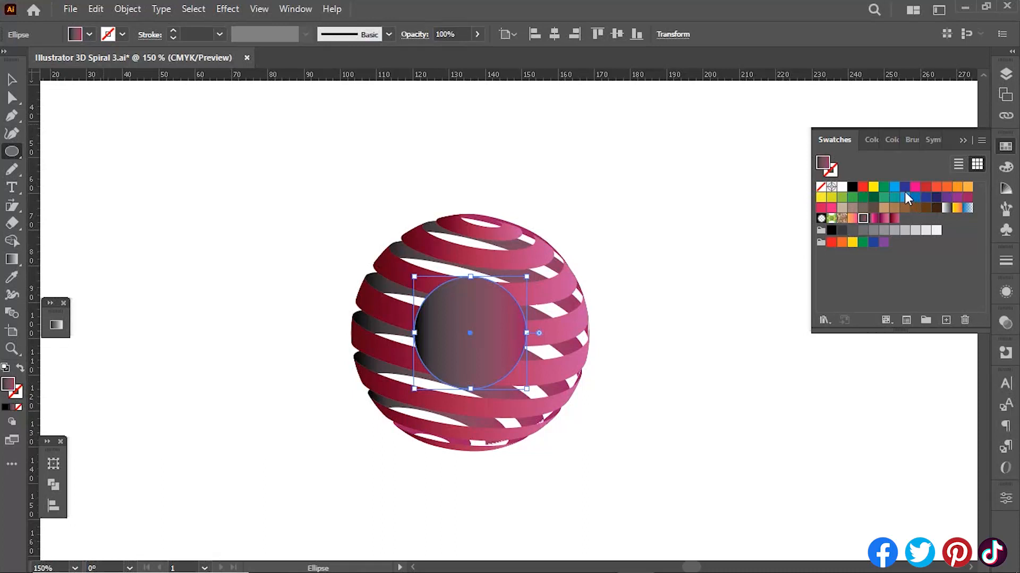
click(957, 208)
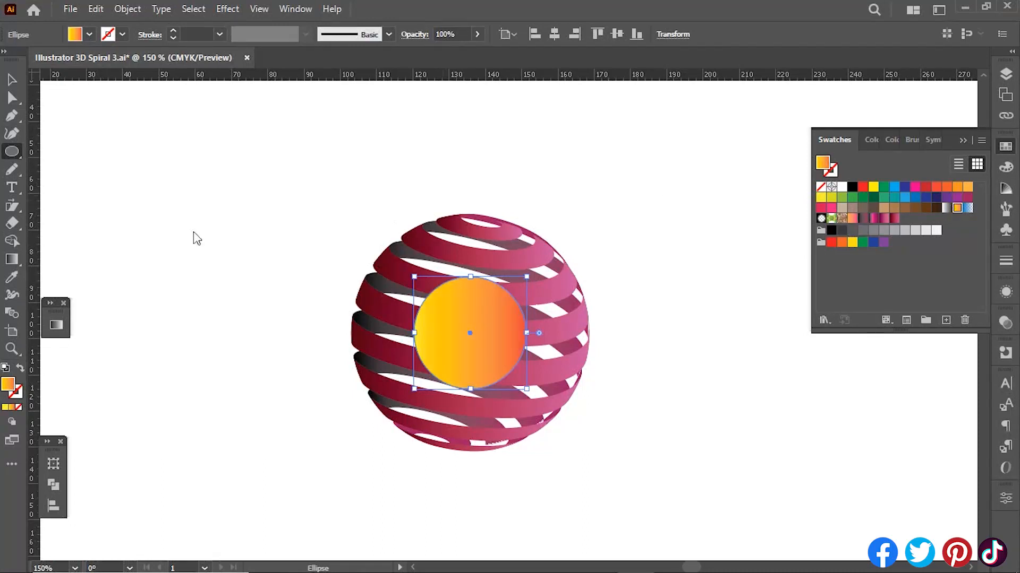
Step: Make the circle's gradient radial and redirect it so the yellow highlight sits toward the circle's upper right
click(12, 260)
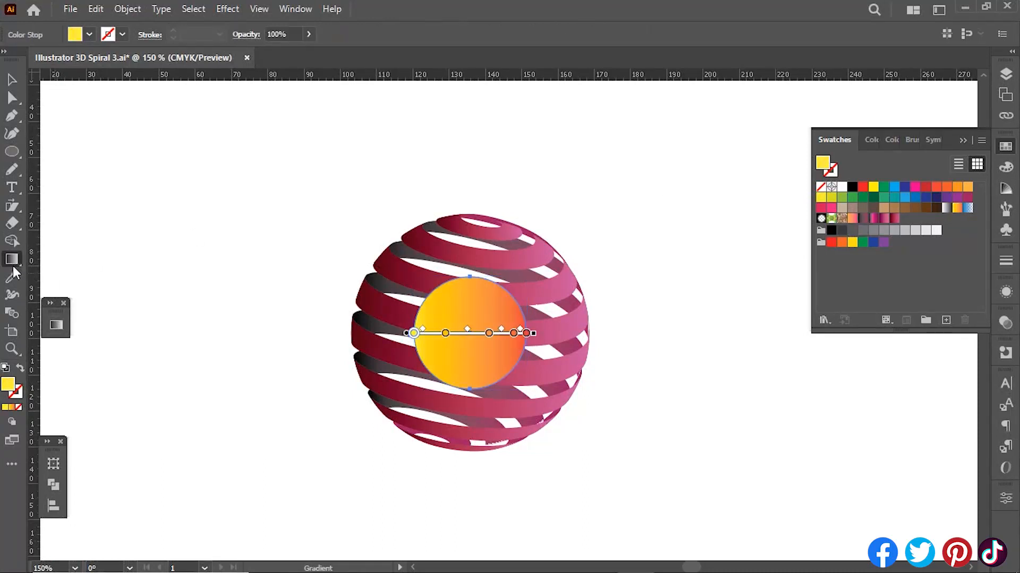
click(56, 325)
click(163, 342)
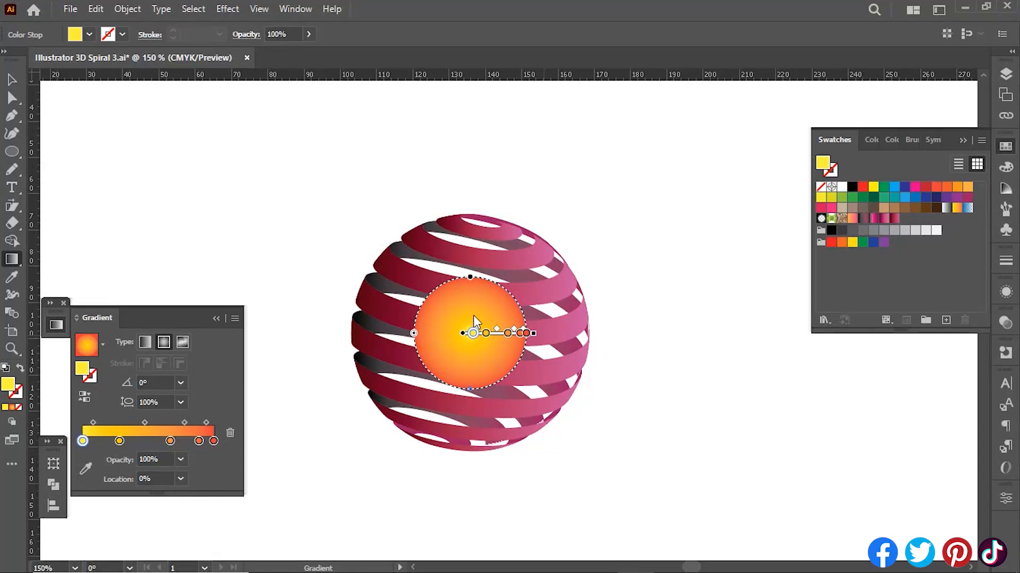
drag(463, 334, 493, 305)
key(v)
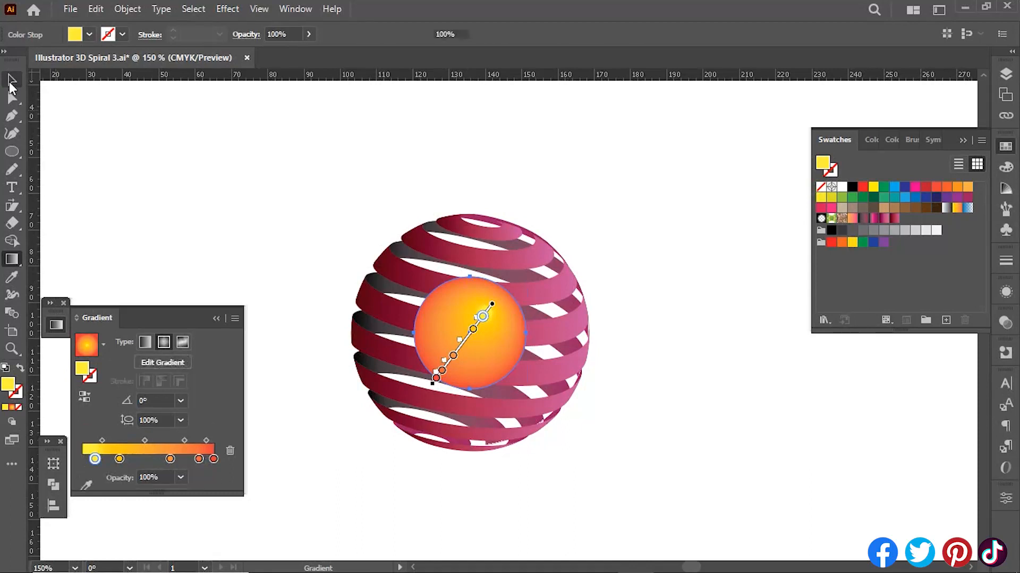
Step: Move the orange circle into the back bands' subgroup in the layer structure, placing it behind the front bands
click(1007, 75)
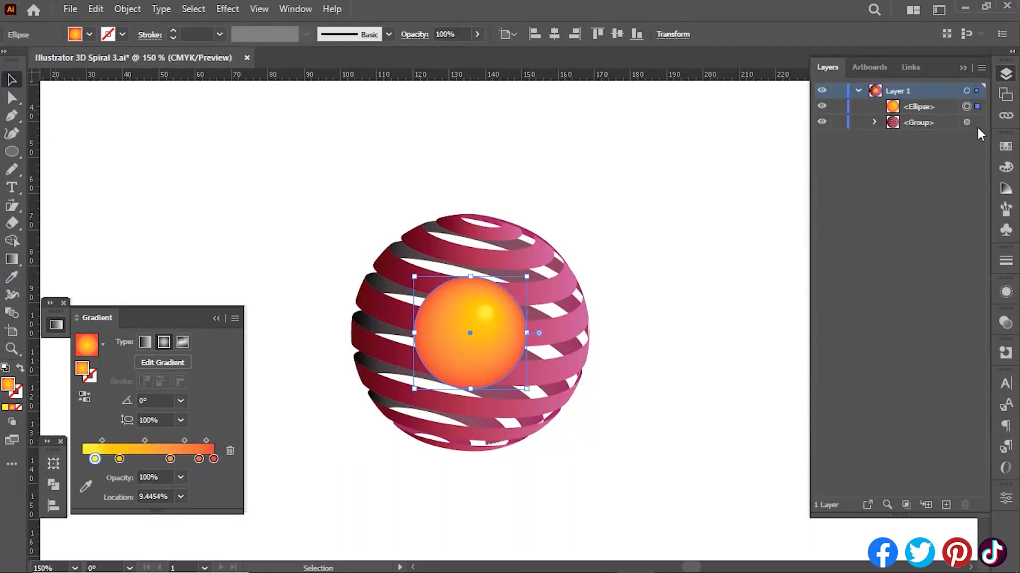
click(874, 122)
click(893, 138)
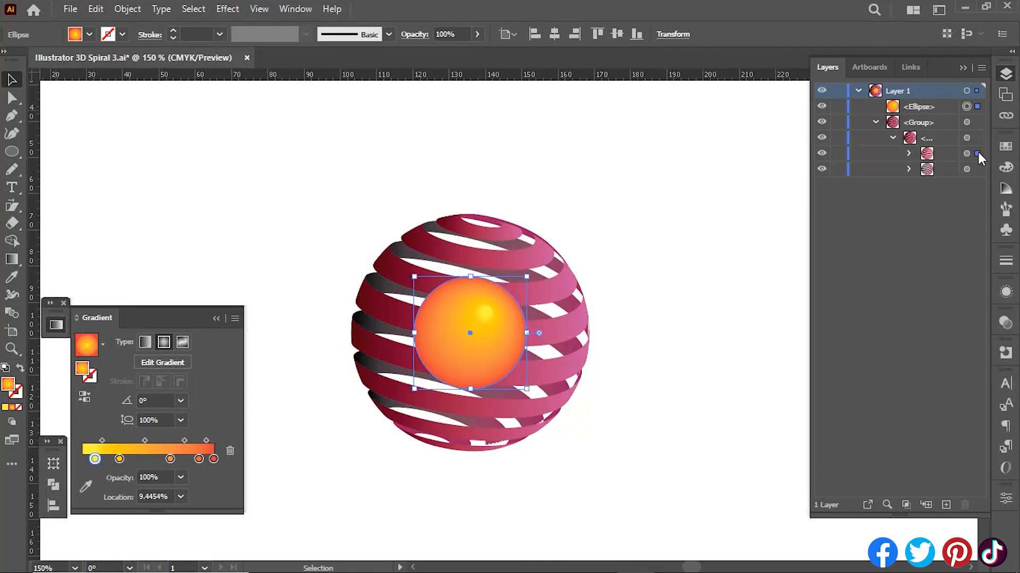
drag(977, 169, 976, 167)
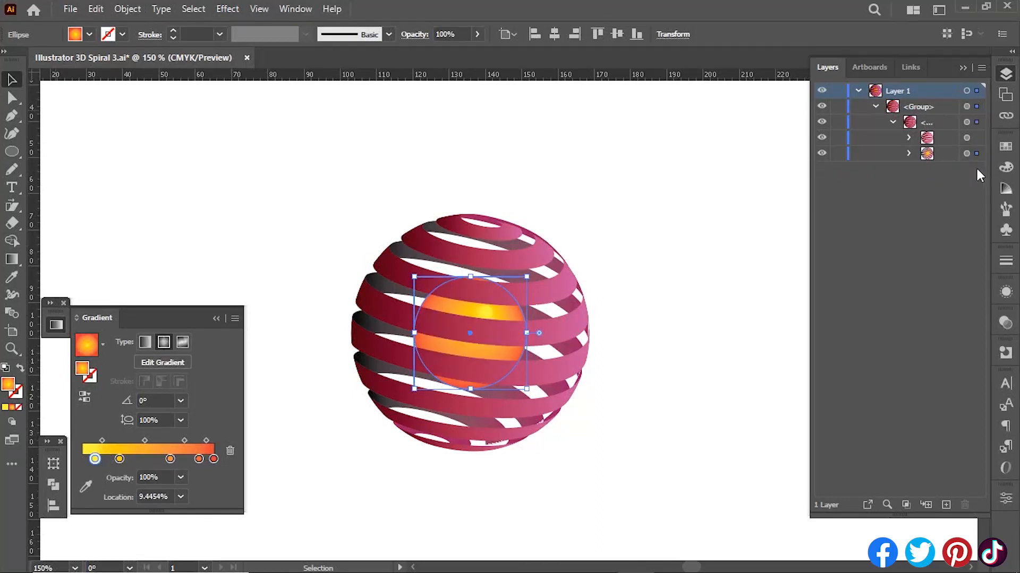
Step: Enlarge the orange circle from its centre to about 60% of the sphere's width and deselect it
click(1007, 75)
drag(531, 279, 547, 268)
click(801, 232)
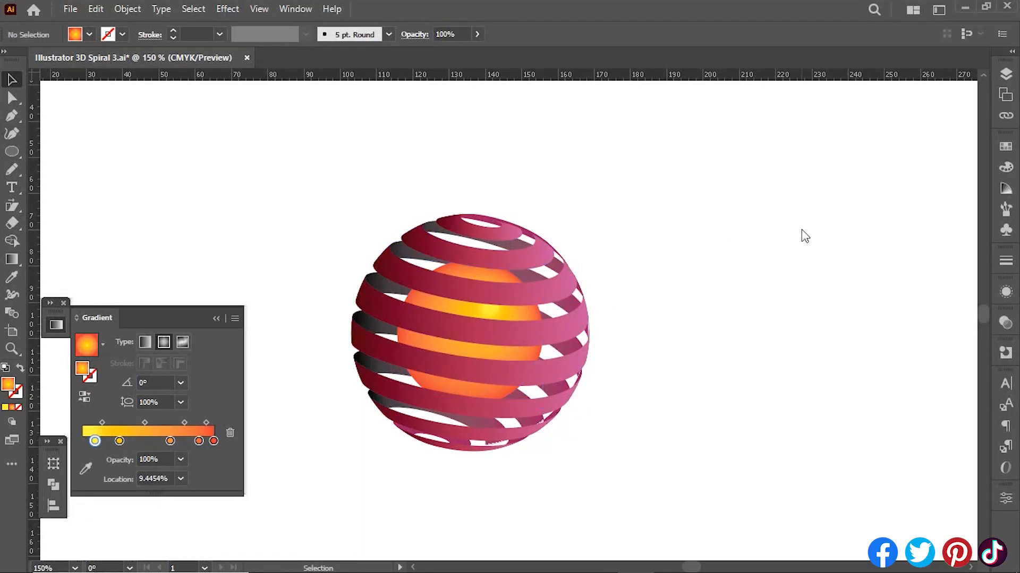